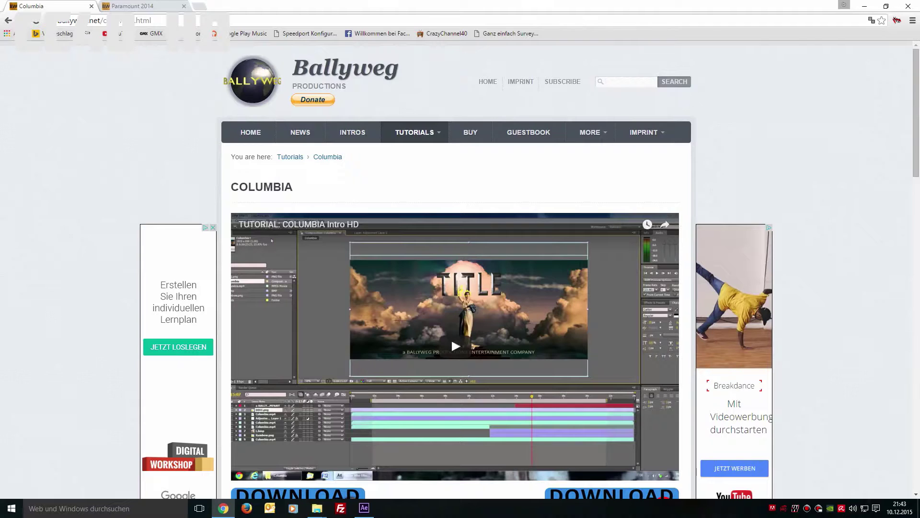
{"action": "key", "text": "F12"}
Examine the Columbia tutorial page for its download options, required software and instructions.
{"action": "left_click_drag", "start_coordinate": [231, 187], "coordinate": [294, 187]}
{"action": "left_click", "coordinate": [335, 187]}
{"action": "scroll", "coordinate": [456, 268], "scroll_direction": "down", "scroll_amount": 5}
{"action": "scroll", "coordinate": [455, 306], "scroll_direction": "up", "scroll_amount": 5}
{"action": "scroll", "coordinate": [455, 307], "scroll_direction": "down", "scroll_amount": 5}
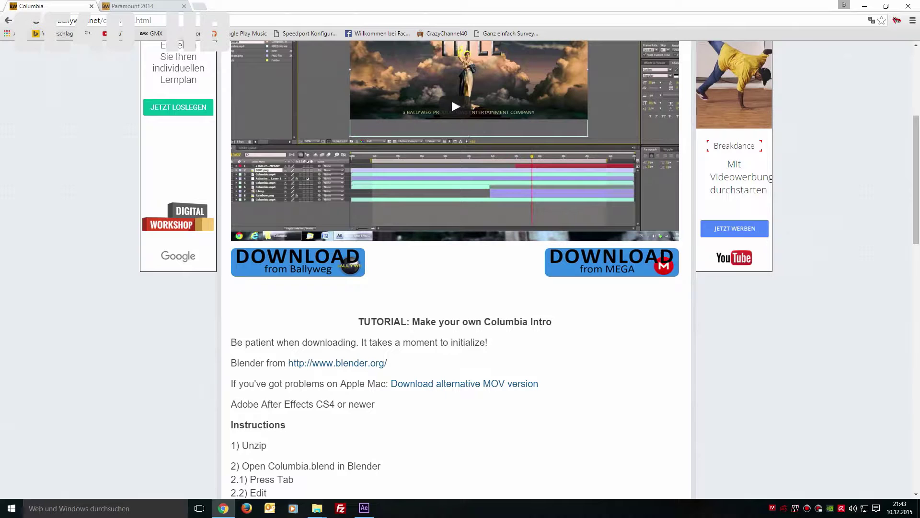
{"action": "scroll", "coordinate": [455, 269], "scroll_direction": "up", "scroll_amount": 5}
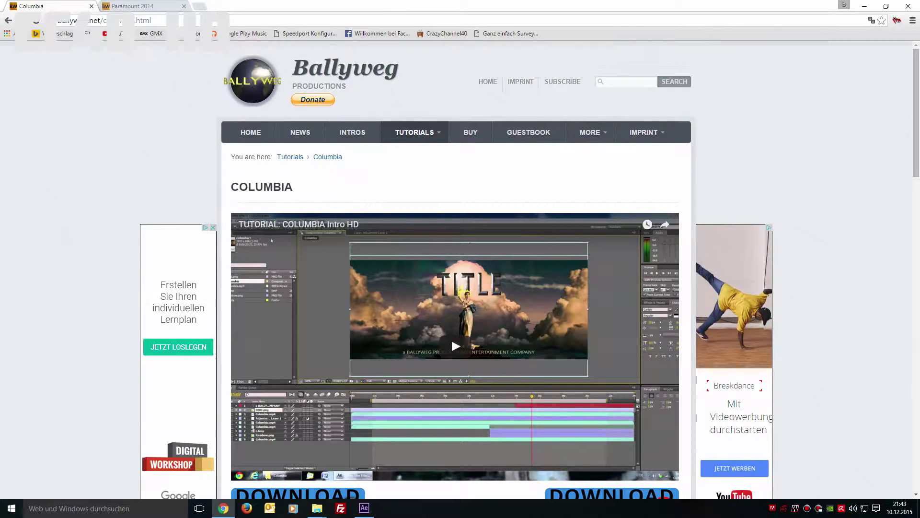
{"action": "scroll", "coordinate": [450, 337], "scroll_direction": "down", "scroll_amount": 7}
{"action": "left_click_drag", "start_coordinate": [211, 308], "coordinate": [373, 308]}
{"action": "left_click", "coordinate": [373, 309]}
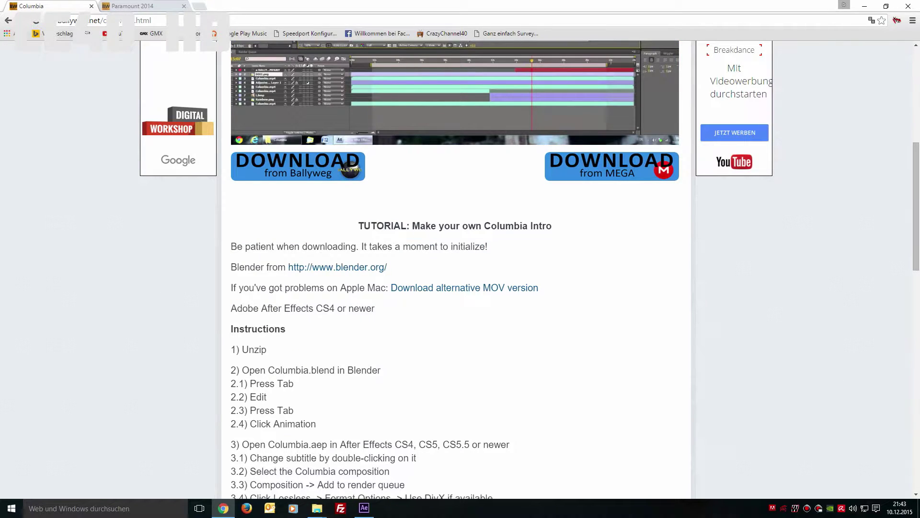
{"action": "left_click_drag", "start_coordinate": [230, 267], "coordinate": [389, 267]}
{"action": "left_click", "coordinate": [396, 268]}
{"action": "scroll", "coordinate": [338, 267], "scroll_direction": "up", "scroll_amount": 5}
{"action": "scroll", "coordinate": [450, 146], "scroll_direction": "down", "scroll_amount": 4}
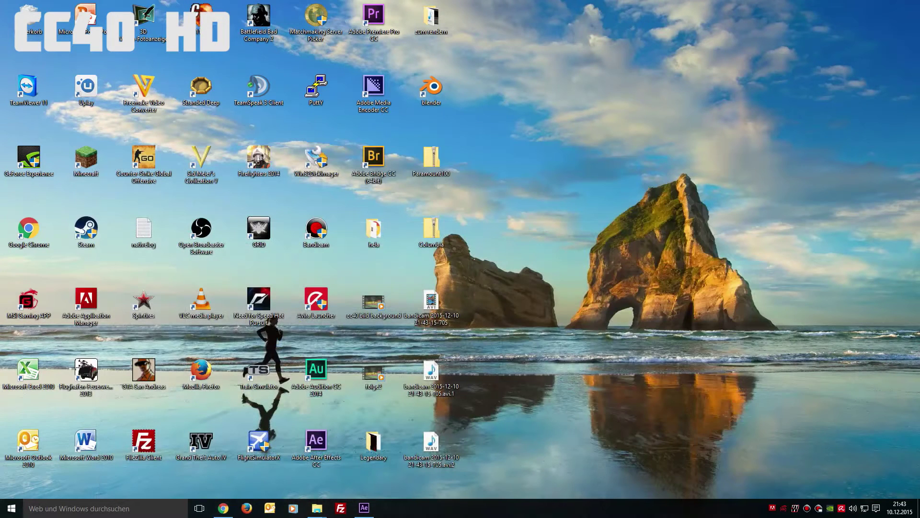
Extract the Columbia ZIP archive into a Columbia folder on the desktop and maximize the extracted folder's window.
{"action": "right_click", "coordinate": [435, 234]}
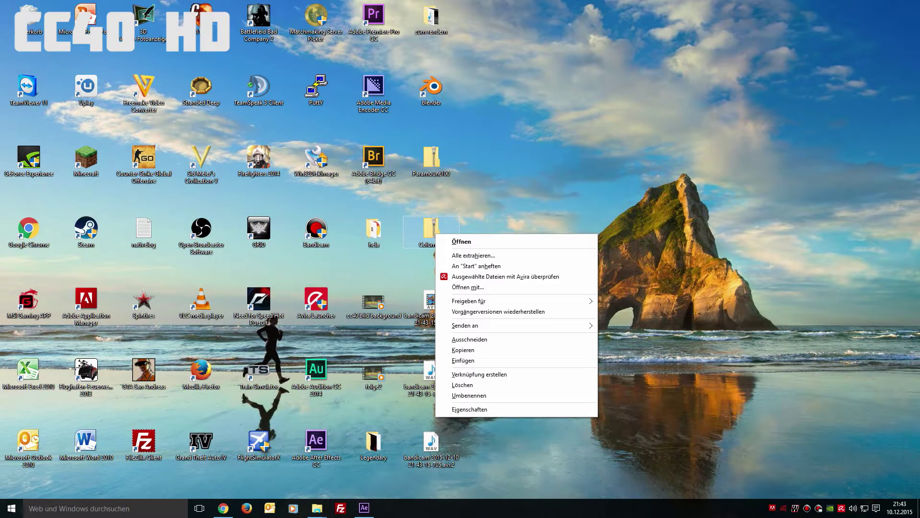
{"action": "left_click", "coordinate": [473, 254]}
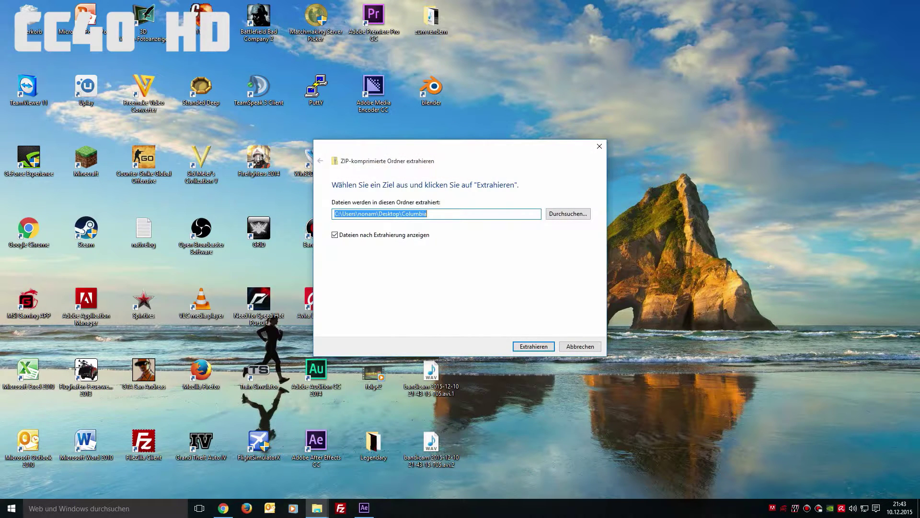
{"action": "key", "text": "Return"}
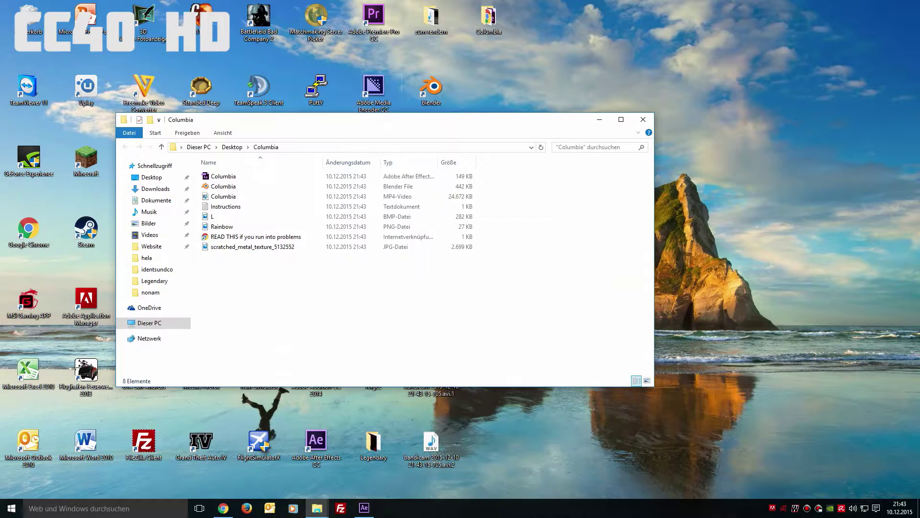
{"action": "double_click", "coordinate": [379, 120]}
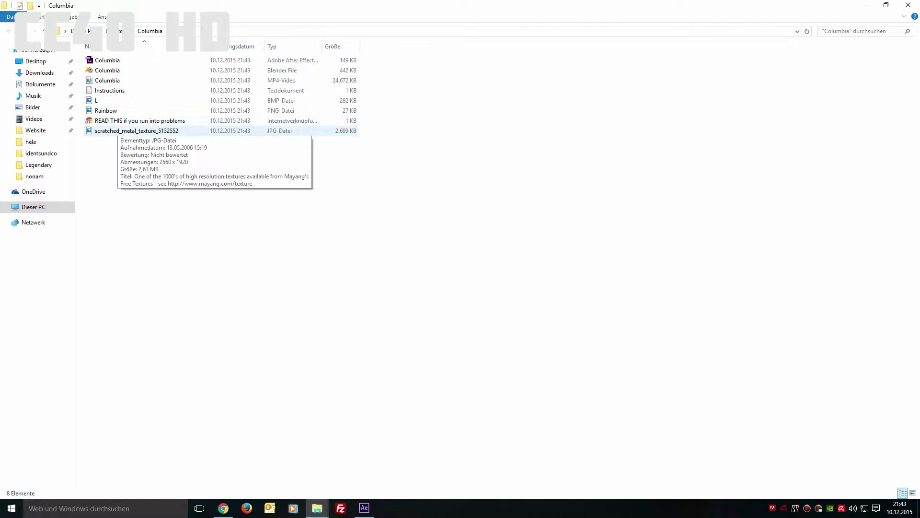
Open the Columbia Blender file and replace the 3D title text with the creator's first name in capitals.
{"action": "left_click", "coordinate": [108, 70]}
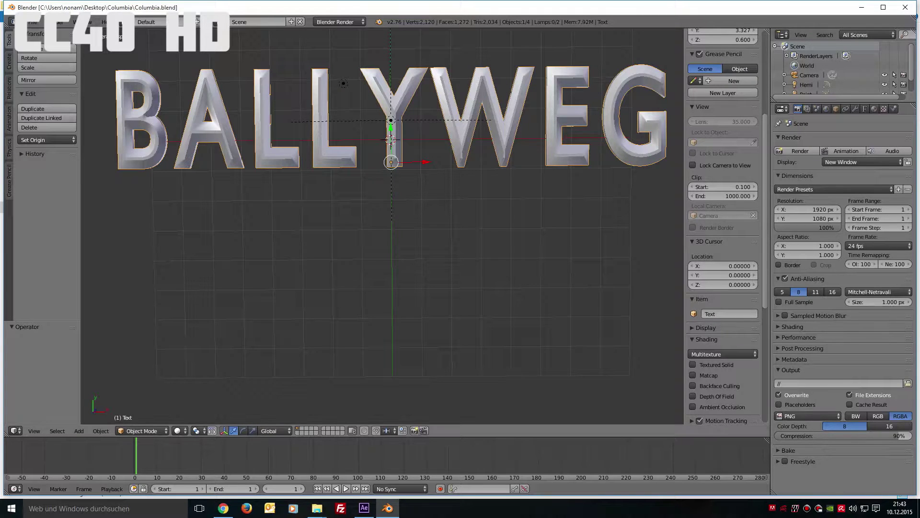
{"action": "key", "text": "Tab"}
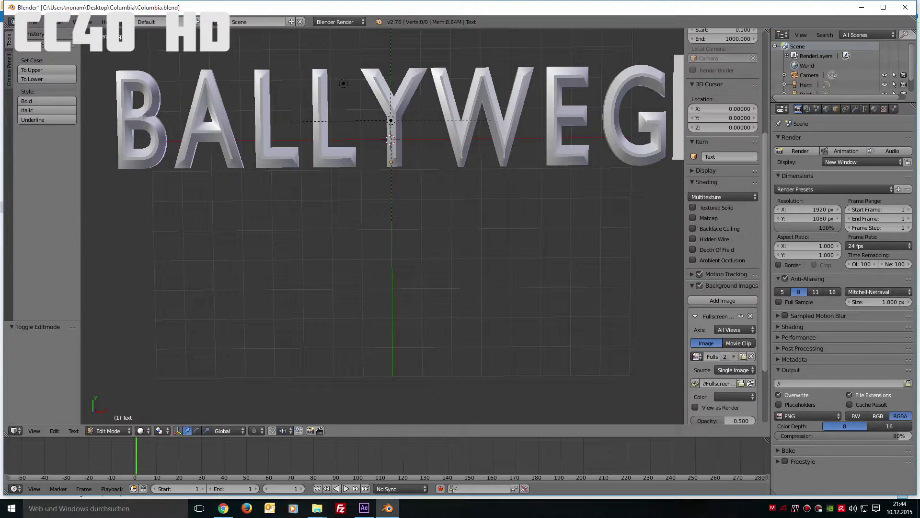
{"action": "key", "text": "BackSpace"}
{"action": "key", "text": "BackSpace"}
{"action": "key", "text": "BackSpace"}
{"action": "key", "text": "BackSpace"}
{"action": "key", "text": "BackSpace"}
{"action": "key", "text": "BackSpace"}
{"action": "key", "text": "BackSpace"}
{"action": "key", "text": "BackSpace"}
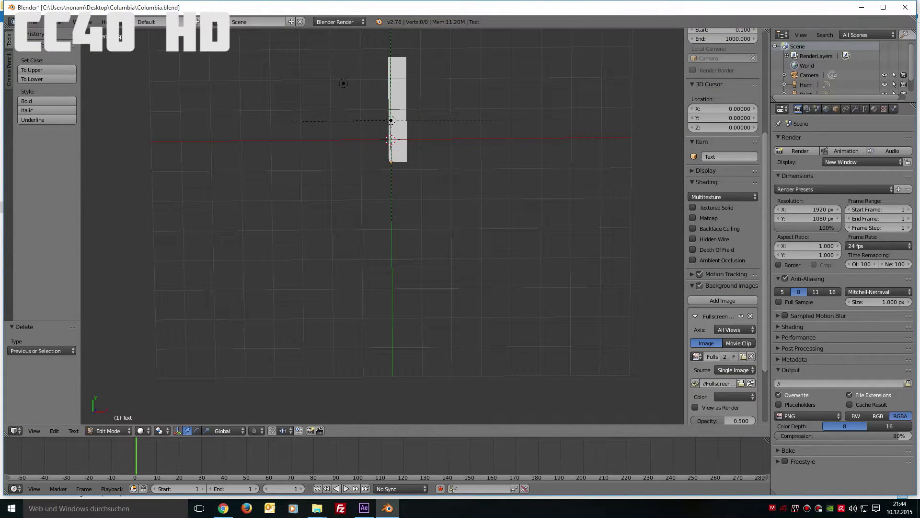
{"action": "type", "text": "BR"}
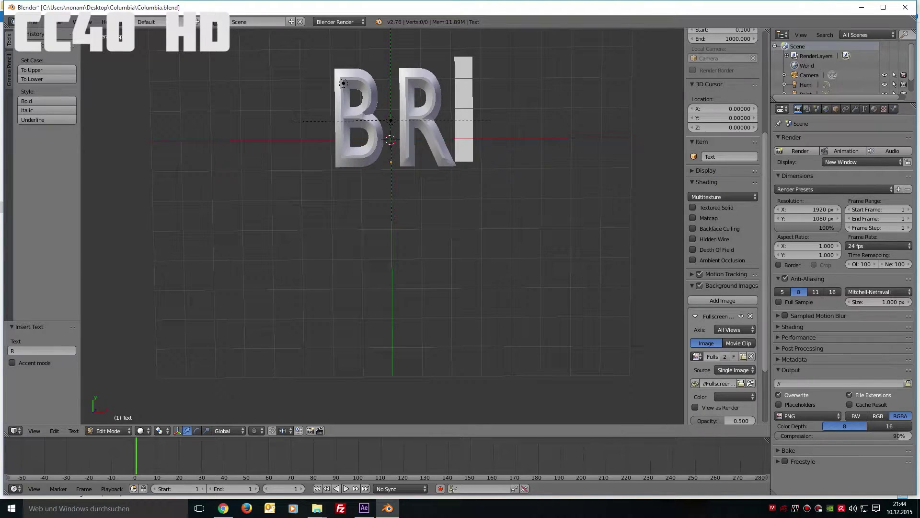
{"action": "key", "text": "BackSpace"}
{"action": "type", "text": "E"}
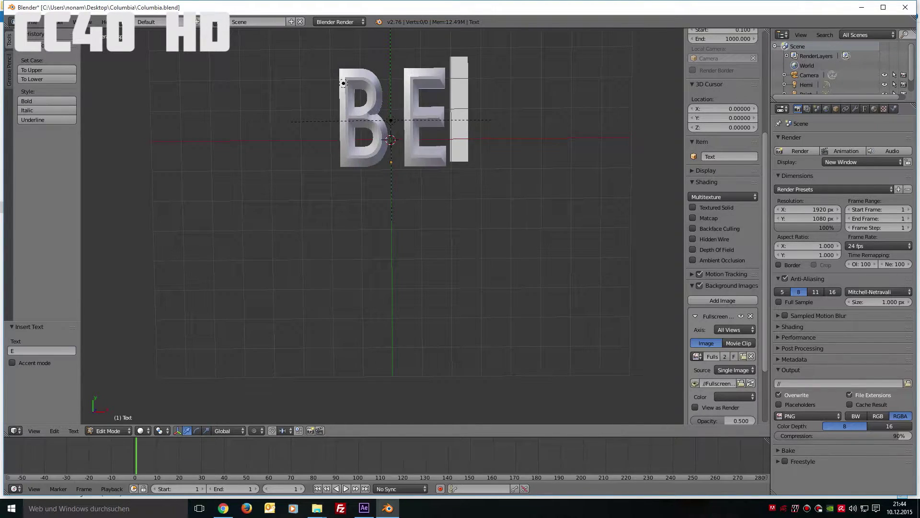
{"action": "type", "text": "NEDIKT"}
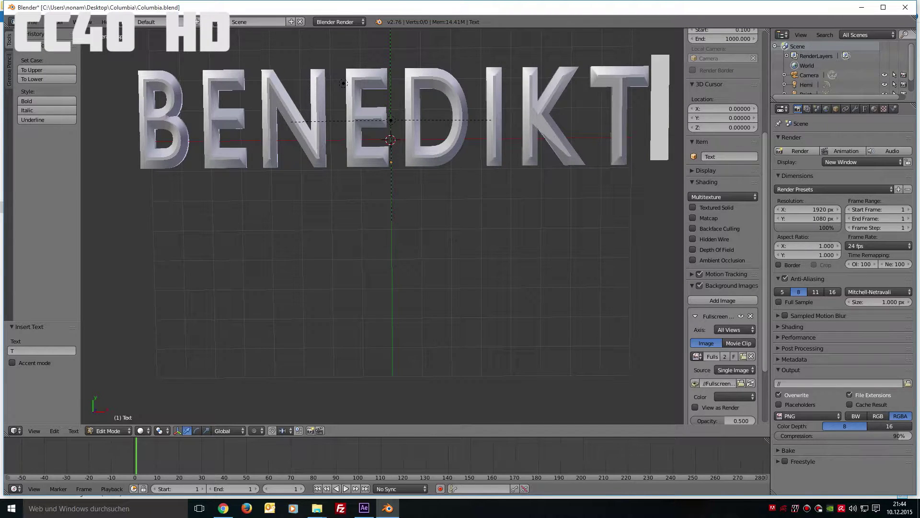
{"action": "key", "text": "Tab"}
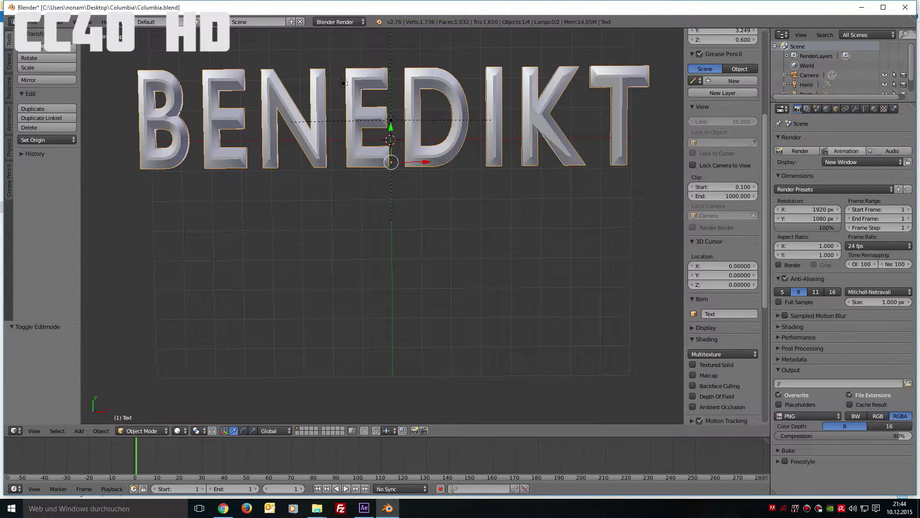
Render the 3D title as an animation, then close the render window and minimize Blender.
{"action": "left_click", "coordinate": [846, 150]}
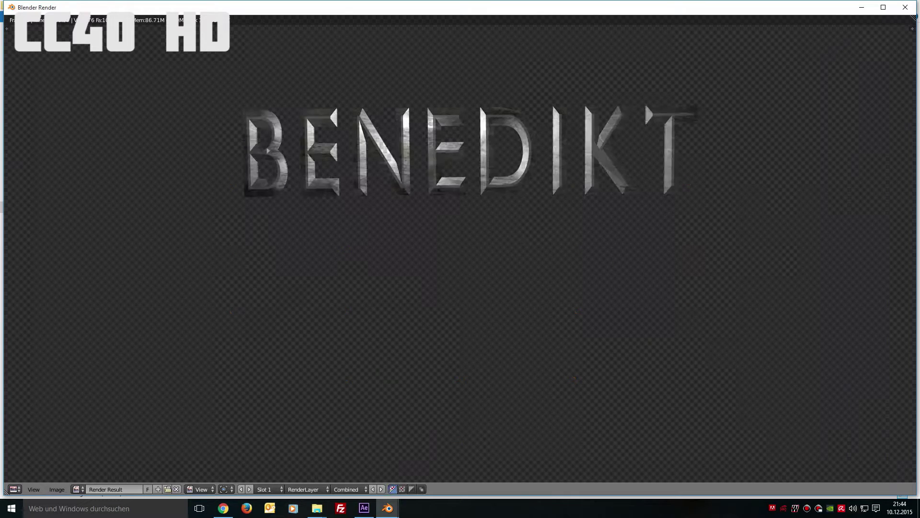
{"action": "left_click", "coordinate": [905, 7]}
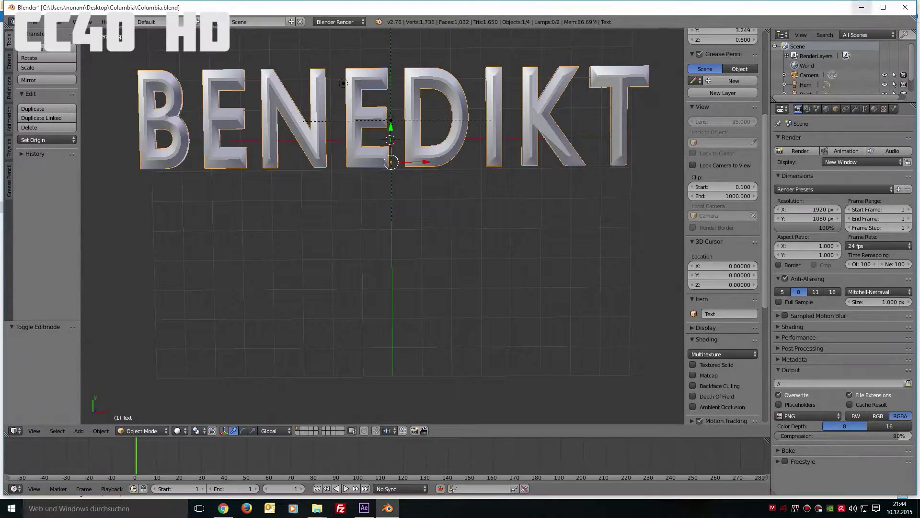
{"action": "left_click", "coordinate": [861, 7]}
Open the Columbia After Effects project from the extracted folder, discarding changes to the Legendary project and accepting the version conversion.
{"action": "left_click", "coordinate": [108, 71]}
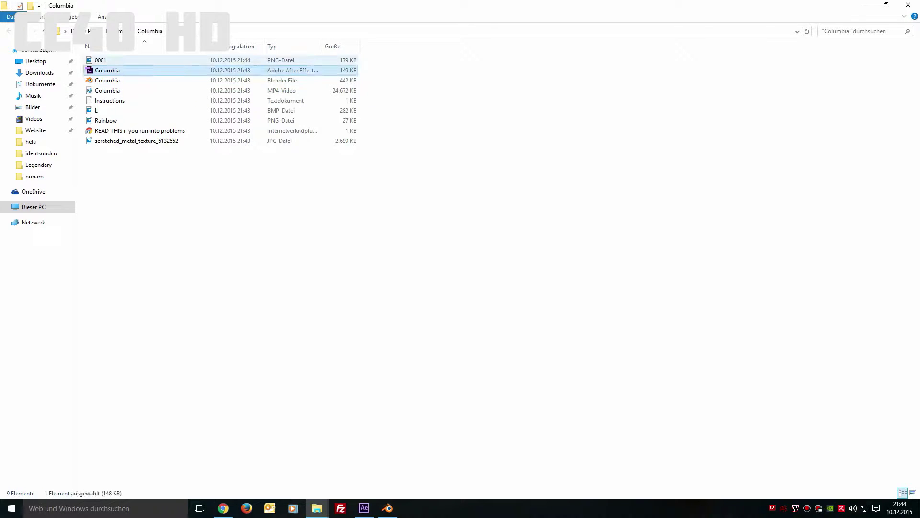
{"action": "left_click", "coordinate": [101, 61]}
{"action": "double_click", "coordinate": [108, 70]}
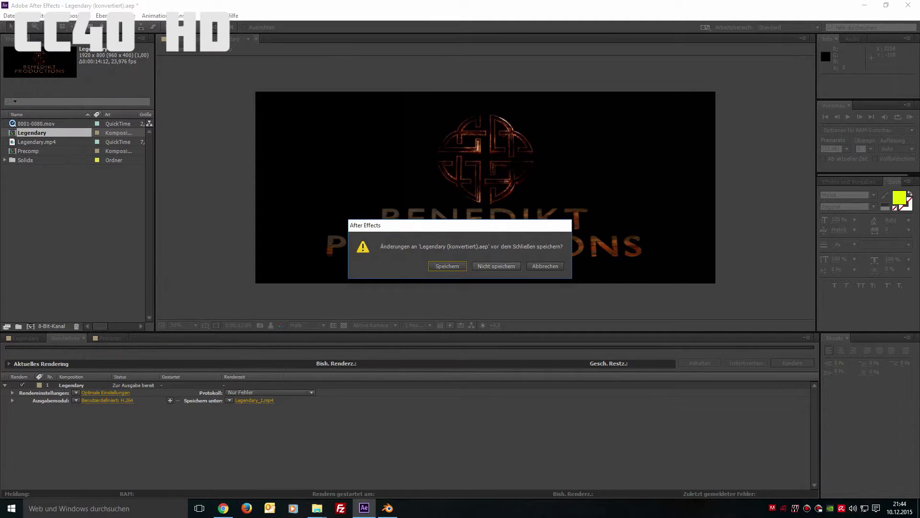
{"action": "left_click", "coordinate": [496, 266]}
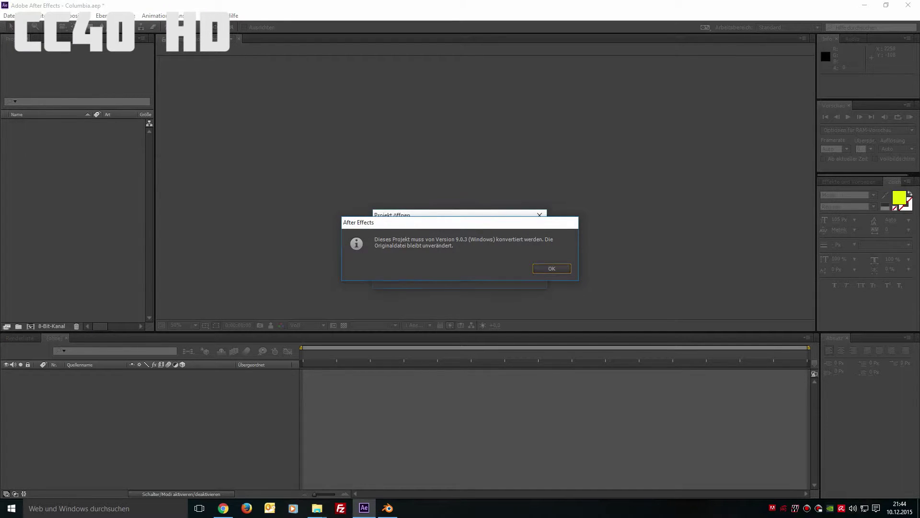
{"action": "key", "text": "Return"}
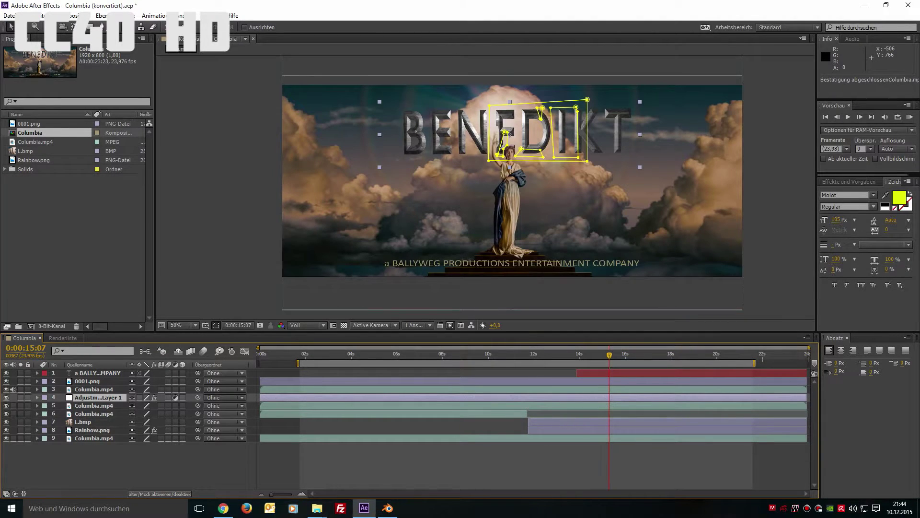
Replace the subtitle text layer's wording with "macht gerne Videos für CrazyChannel40 , seinem Kanal!".
{"action": "left_click", "coordinate": [98, 373]}
{"action": "double_click", "coordinate": [98, 373]}
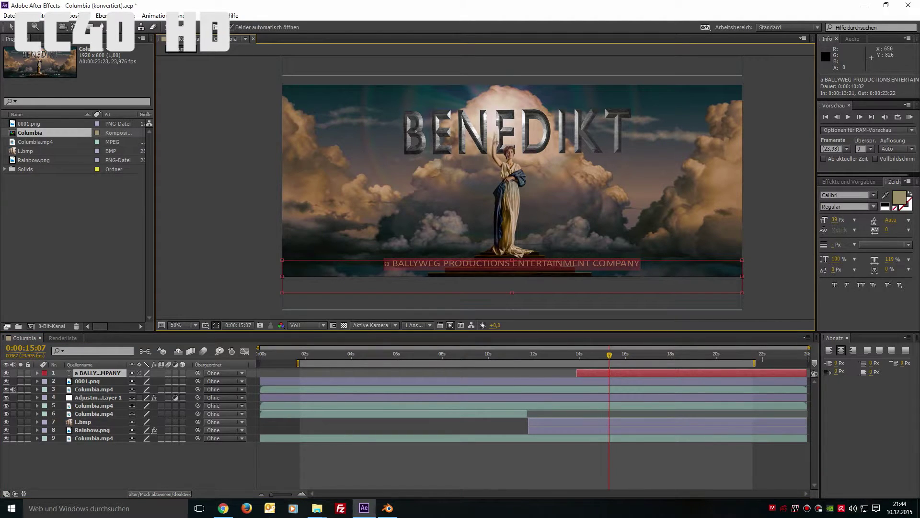
{"action": "key", "text": "BackSpace"}
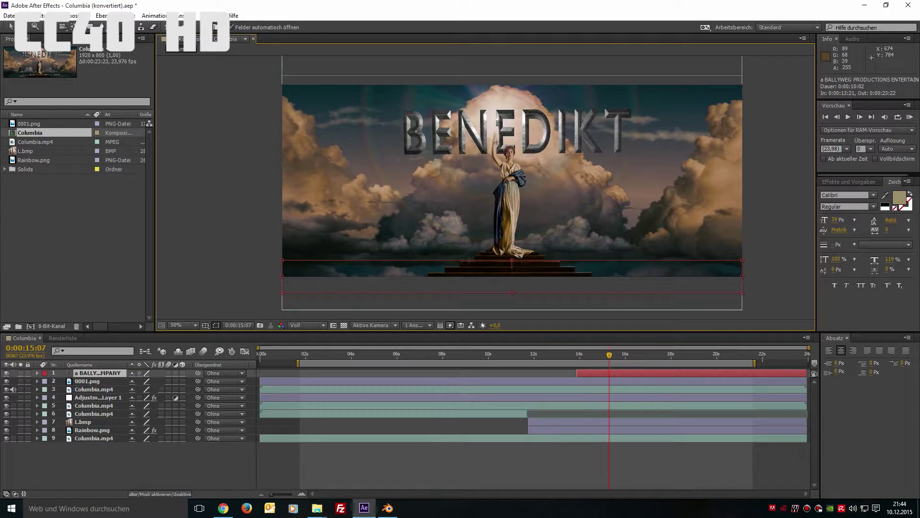
{"action": "type", "text": "mach gerne Videos für CrazyChannel40"}
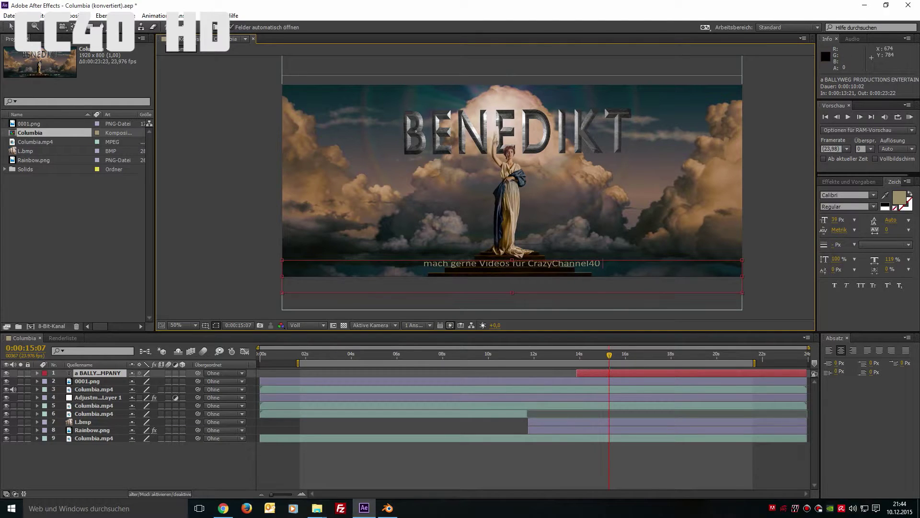
{"action": "type", "text": " , seinem Kanal!"}
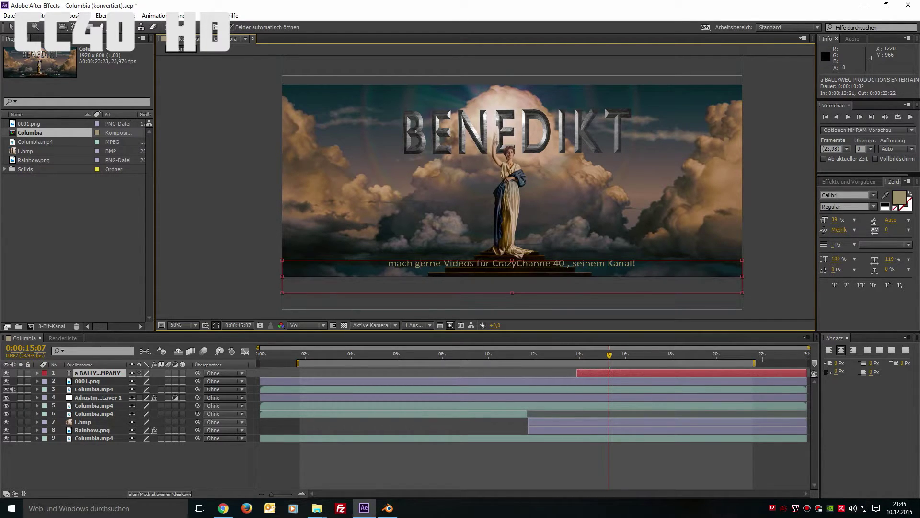
{"action": "type", "text": "t"}
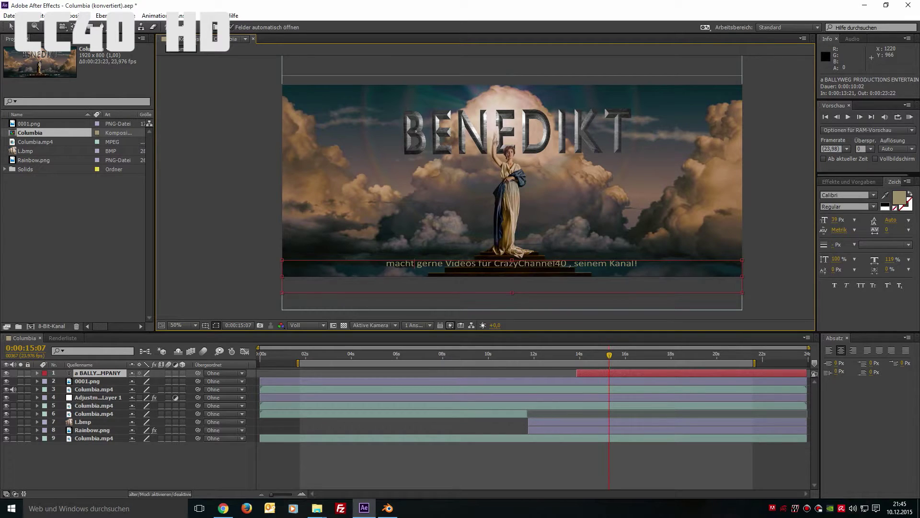
{"action": "left_click", "coordinate": [92, 261]}
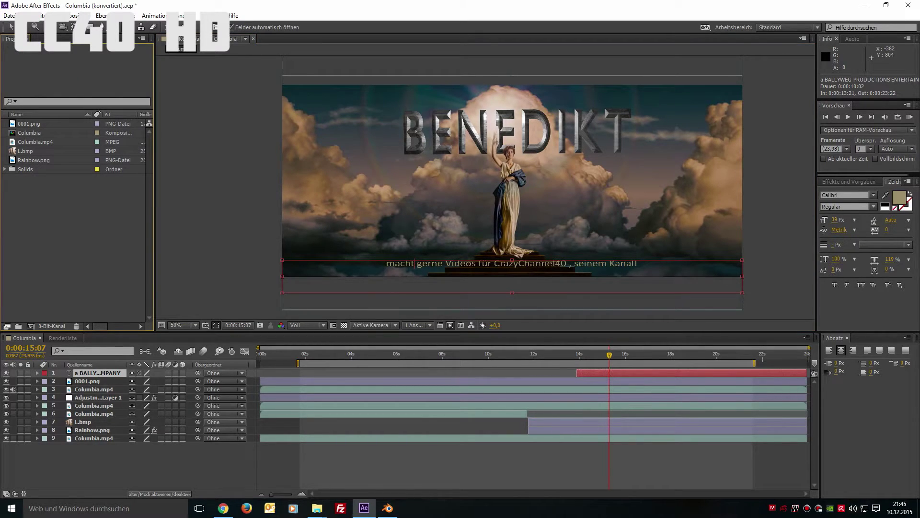
Add the Columbia composition to the render queue.
{"action": "left_click", "coordinate": [30, 133]}
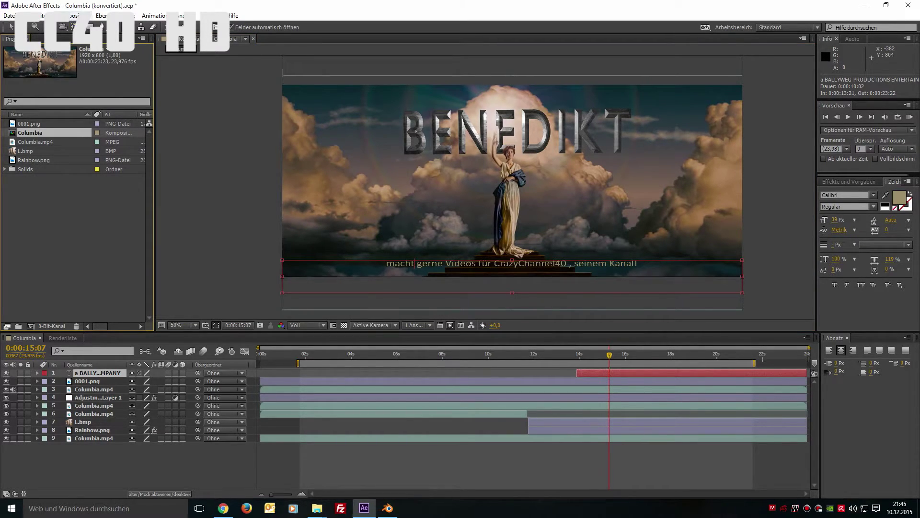
{"action": "left_click", "coordinate": [74, 16]}
{"action": "key", "text": "Down"}
{"action": "key", "text": "Down"}
{"action": "key", "text": "Down"}
{"action": "key", "text": "Return"}
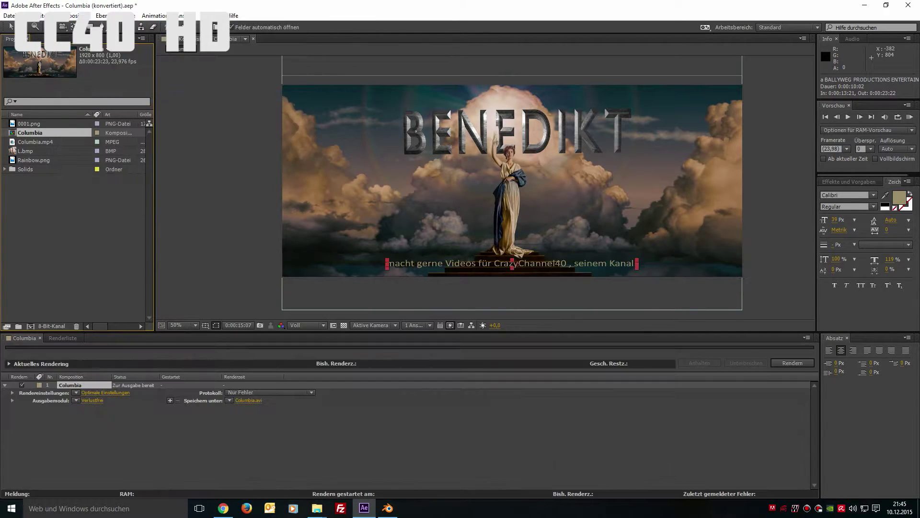
Configure the Columbia render's output module to H.264 format with audio output switched on.
{"action": "left_click", "coordinate": [92, 400]}
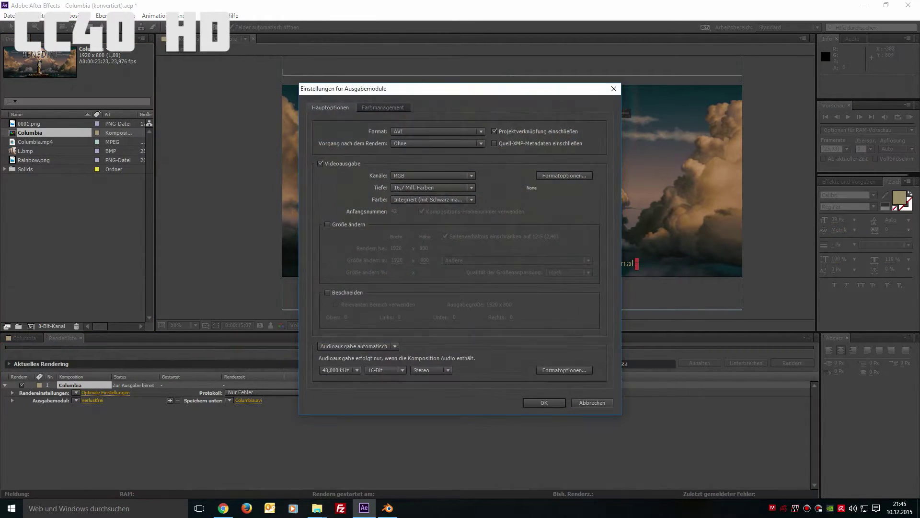
{"action": "left_click", "coordinate": [438, 131]}
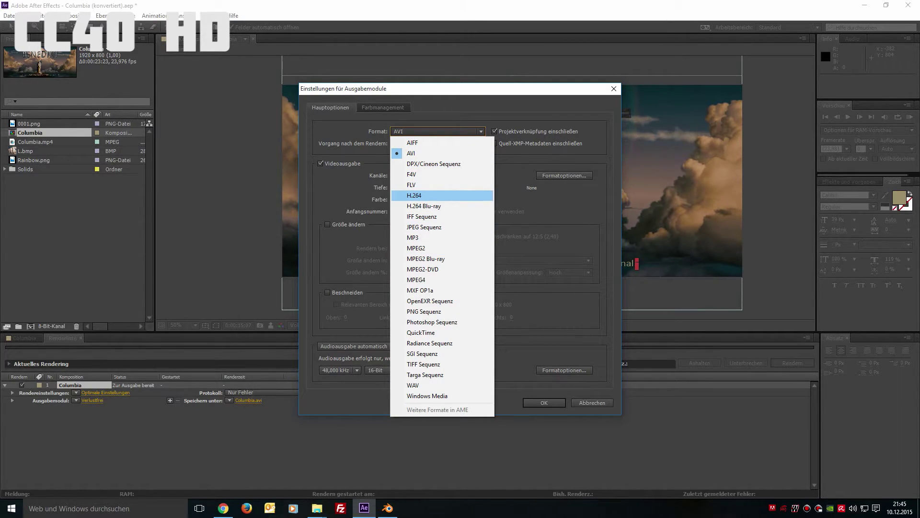
{"action": "left_click", "coordinate": [414, 195]}
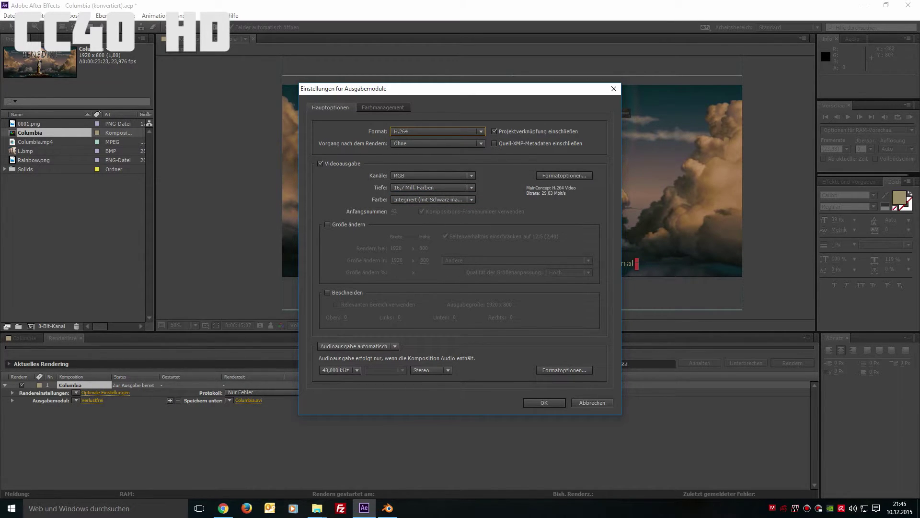
{"action": "left_click", "coordinate": [359, 346]}
{"action": "left_click", "coordinate": [358, 346]}
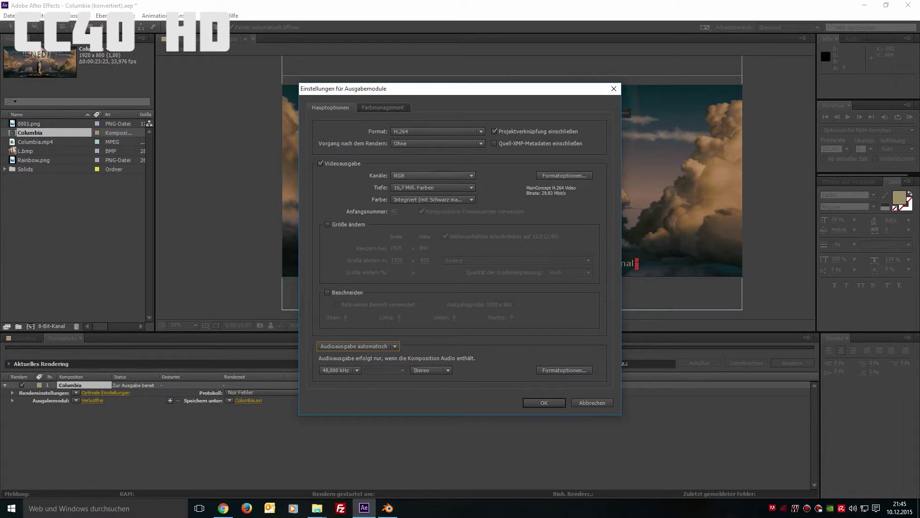
{"action": "left_click", "coordinate": [358, 346]}
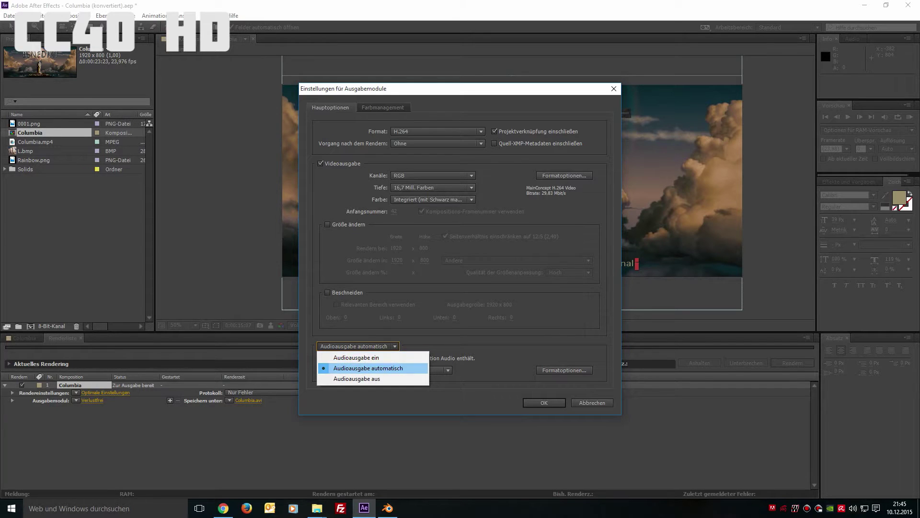
{"action": "left_click", "coordinate": [356, 357]}
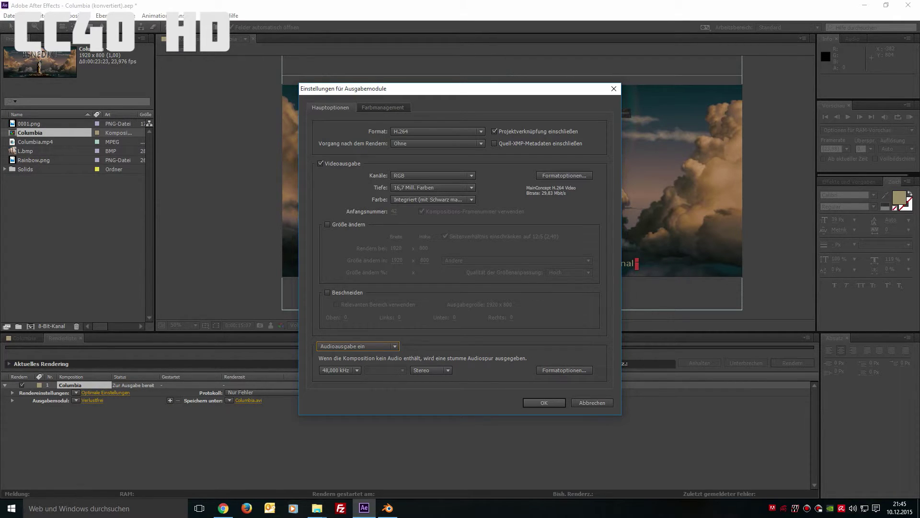
{"action": "key", "text": "Return"}
Save the render output as Columbia in H.264 (*.mp4) on the desktop and start rendering.
{"action": "left_click", "coordinate": [250, 401]}
{"action": "scroll", "coordinate": [225, 148], "scroll_direction": "down", "scroll_amount": 2}
{"action": "scroll", "coordinate": [226, 197], "scroll_direction": "up", "scroll_amount": 2}
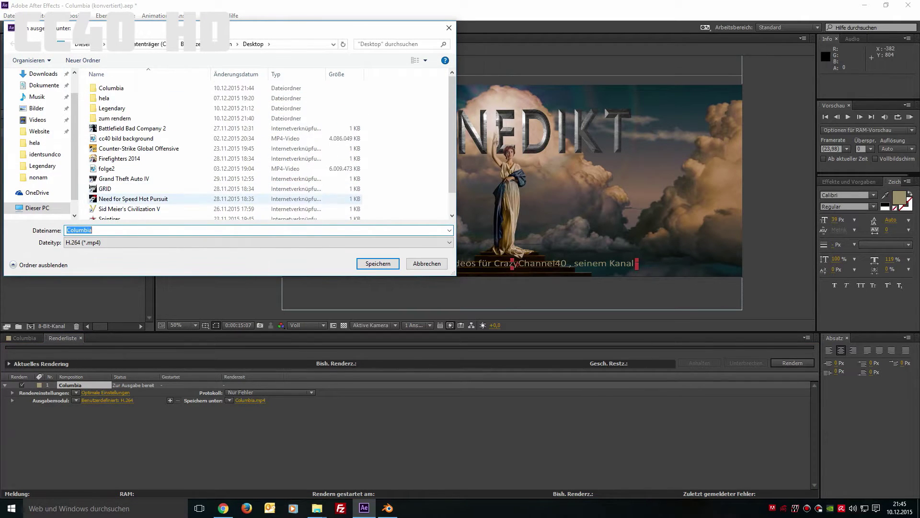
{"action": "left_click", "coordinate": [377, 263]}
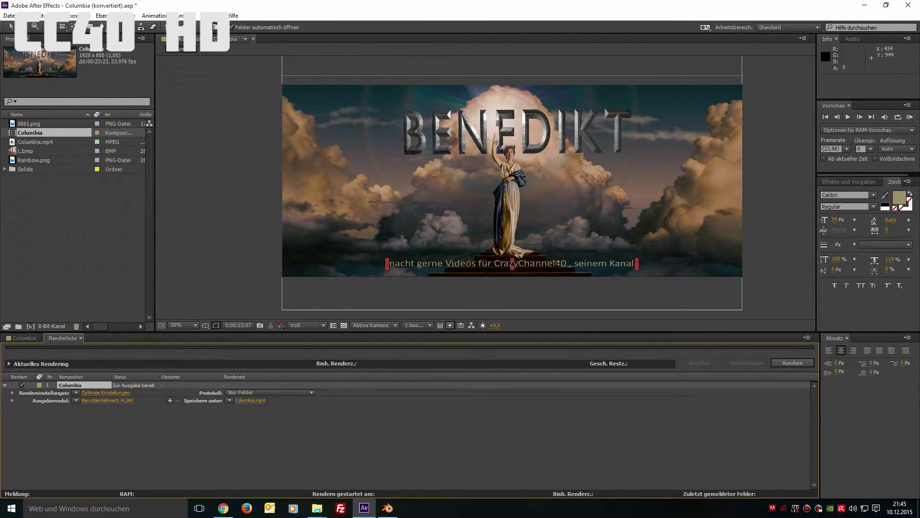
{"action": "left_click", "coordinate": [792, 363]}
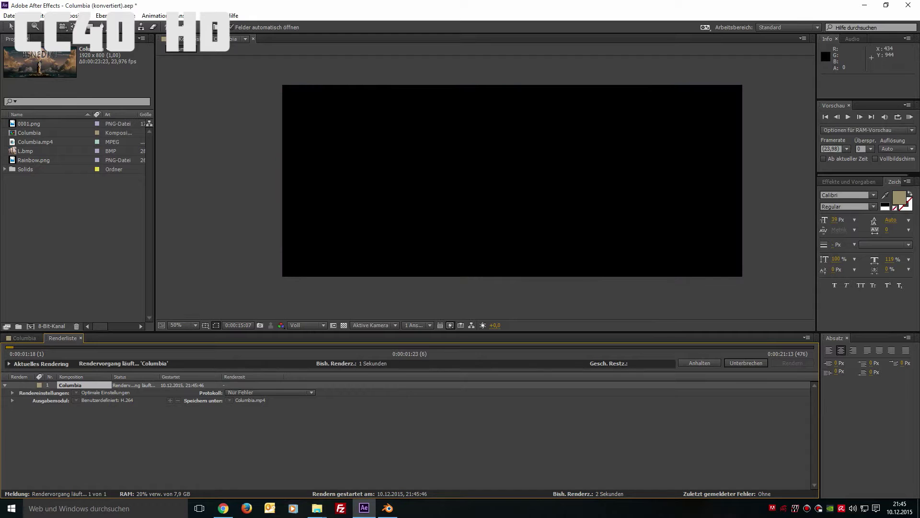